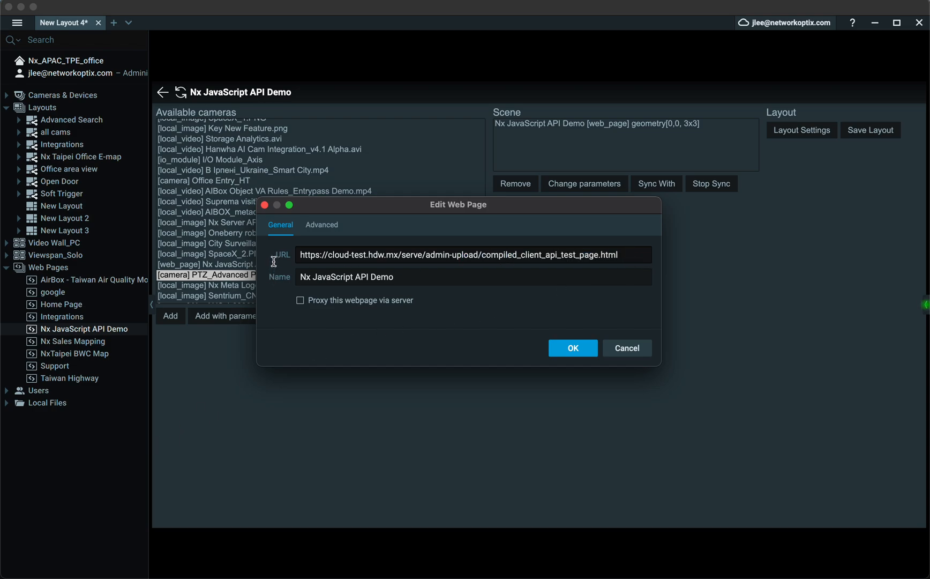
# Step: Review the Nx JavaScript API Demo web page's URL and its Client API permission, and accept its settings
pyautogui.moveTo(622, 256); pyautogui.dragTo(286, 259)
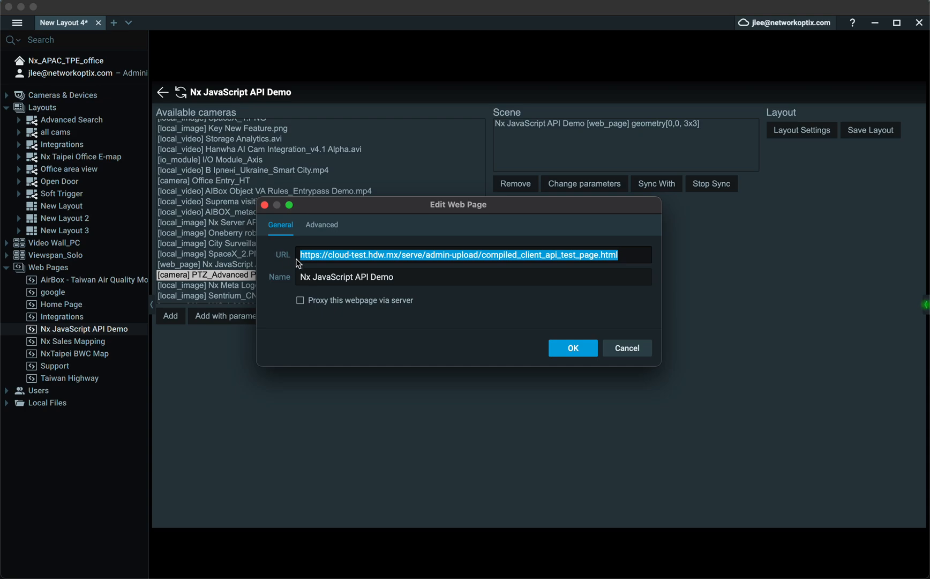
pyautogui.click(325, 225)
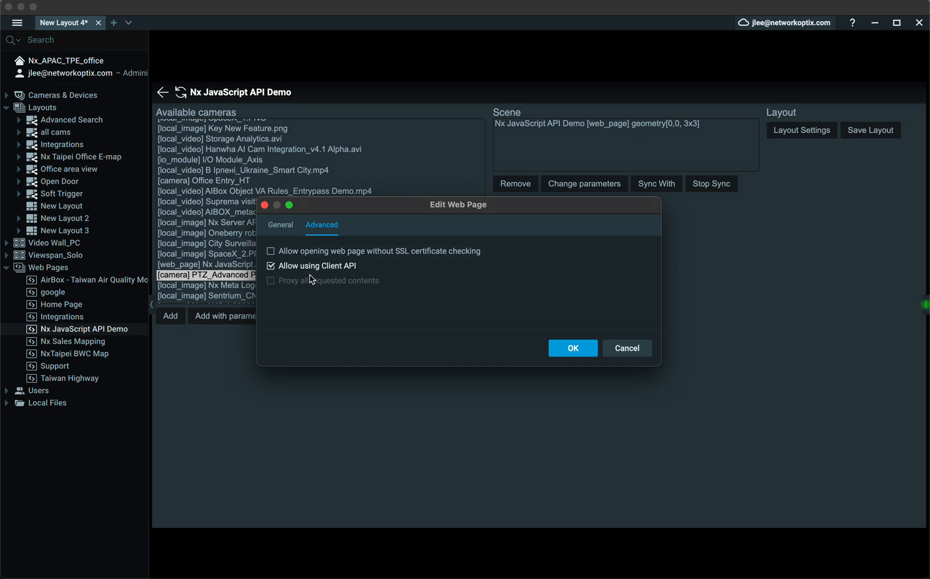
pyautogui.click(570, 348)
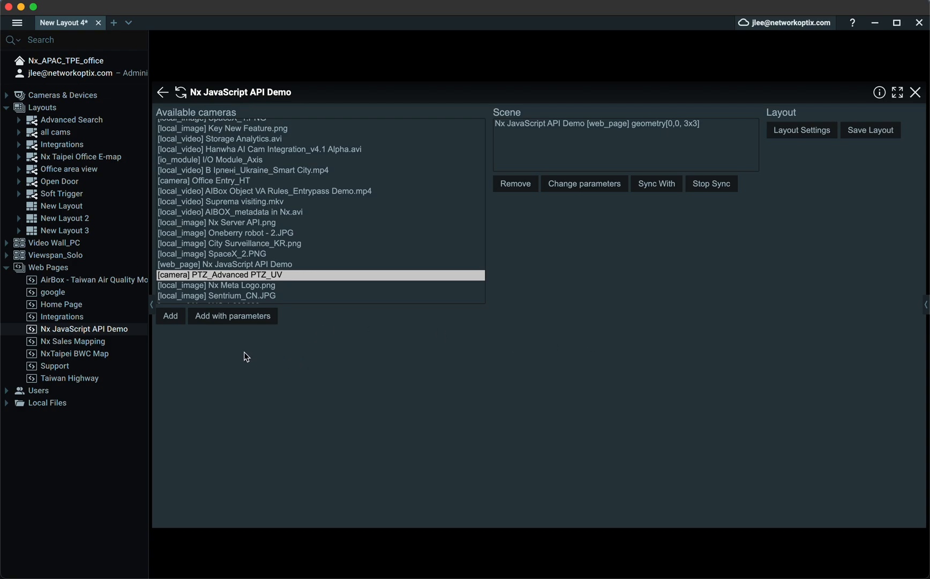
# Step: Add the PTZ_Advanced PTZ_UV camera to the scene without parameters, and remove it from the layout again
pyautogui.click(170, 319)
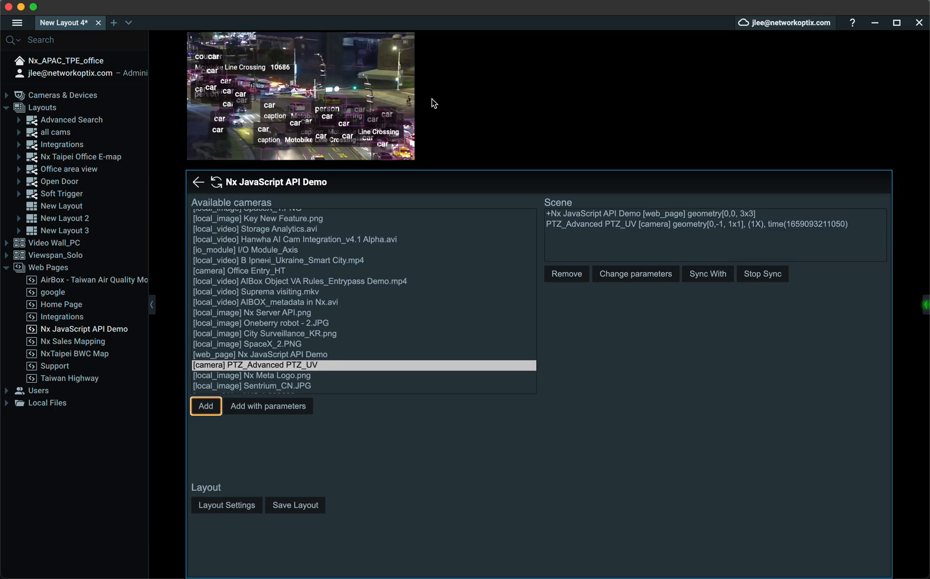
pyautogui.click(408, 44)
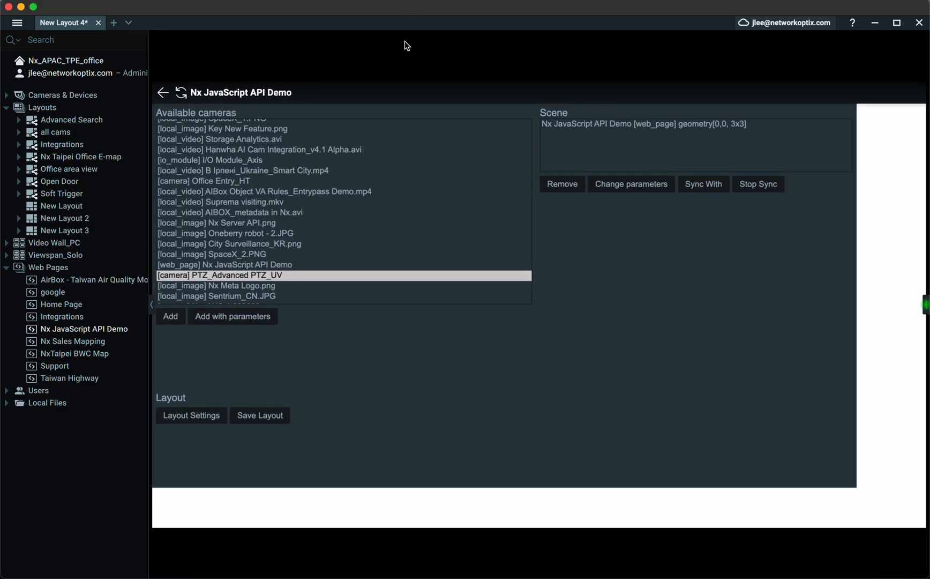
# Step: Add the PTZ_Advanced PTZ_UV camera with its time parameter set to 07/27/2022, 11:16:35 AM, and remove it from the layout again
pyautogui.click(252, 317)
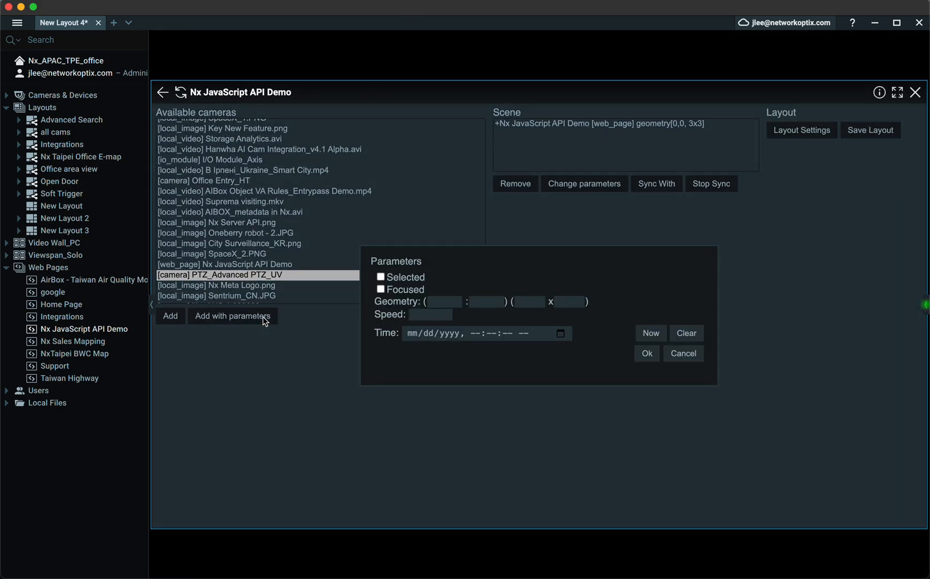
pyautogui.click(561, 333)
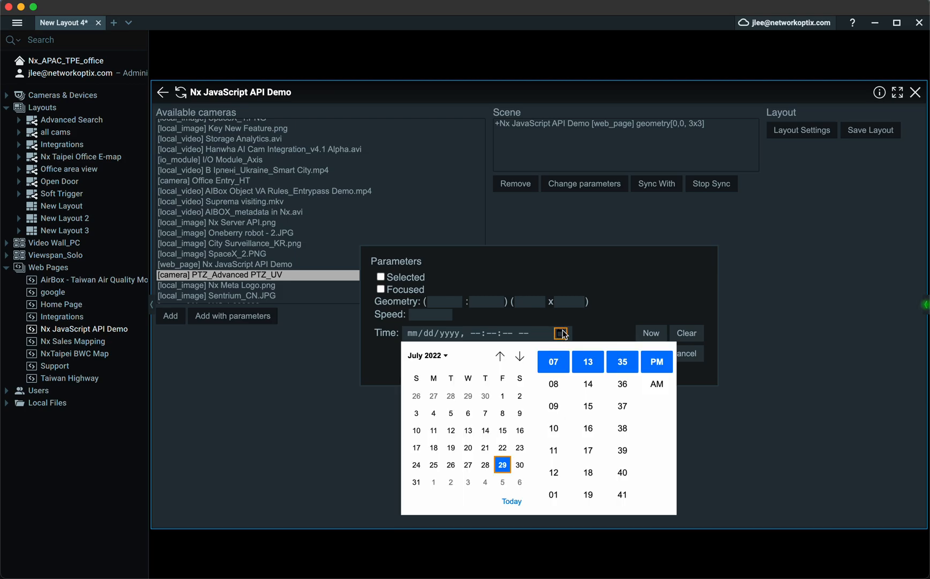
pyautogui.click(468, 465)
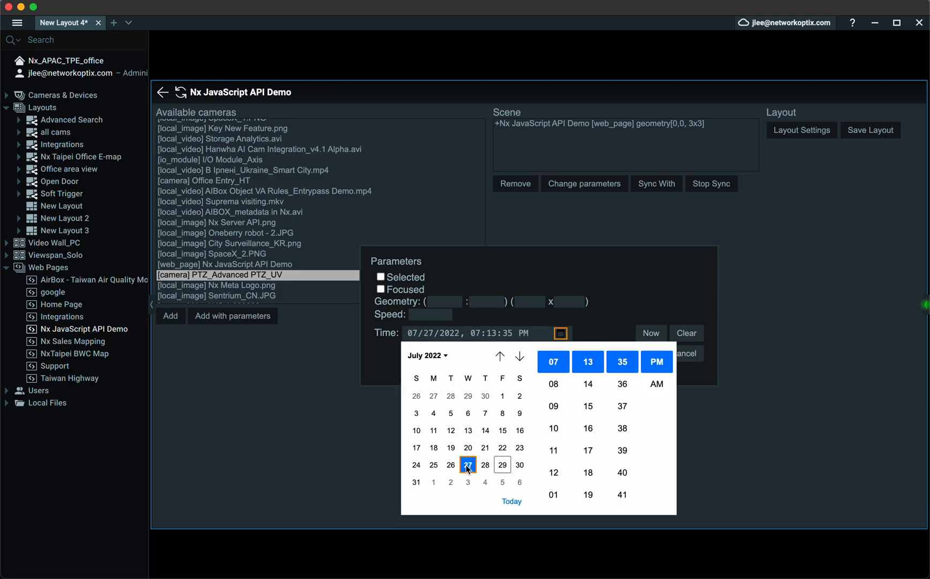
pyautogui.click(554, 451)
pyautogui.click(588, 428)
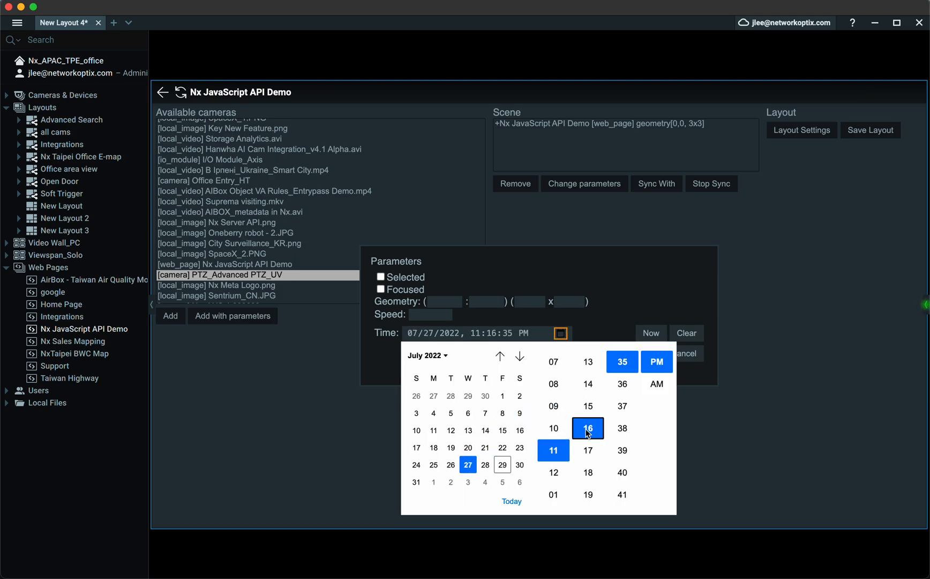
pyautogui.click(657, 384)
pyautogui.click(690, 378)
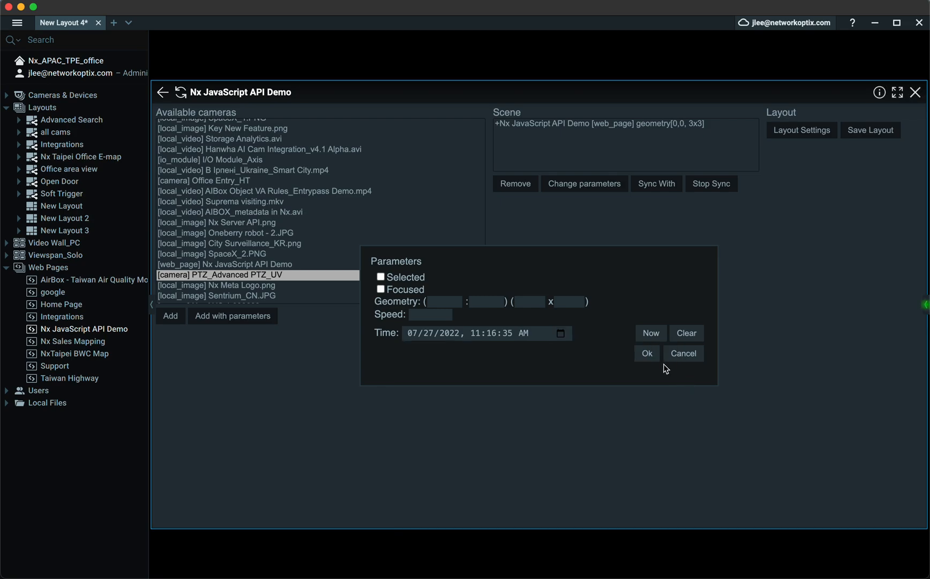
pyautogui.click(649, 354)
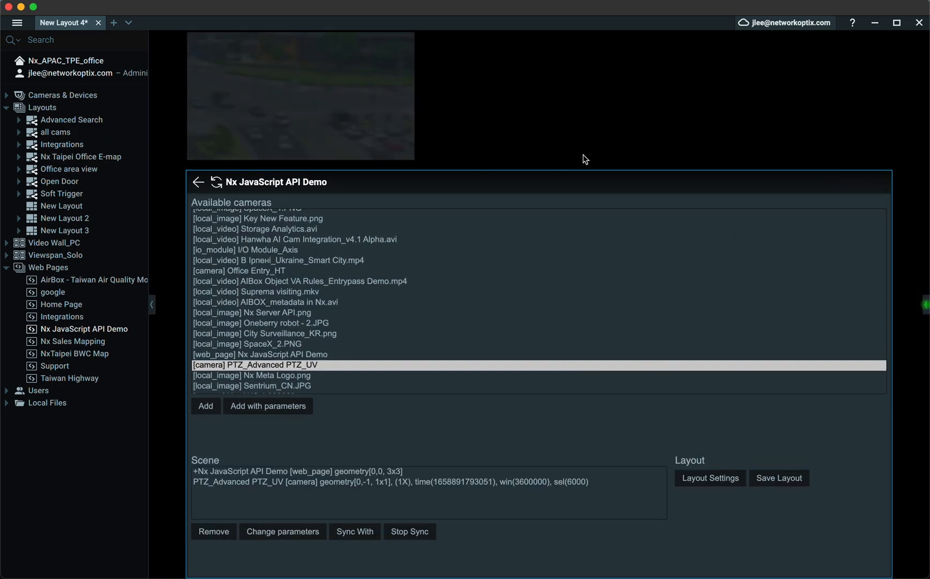
pyautogui.moveTo(348, 153)
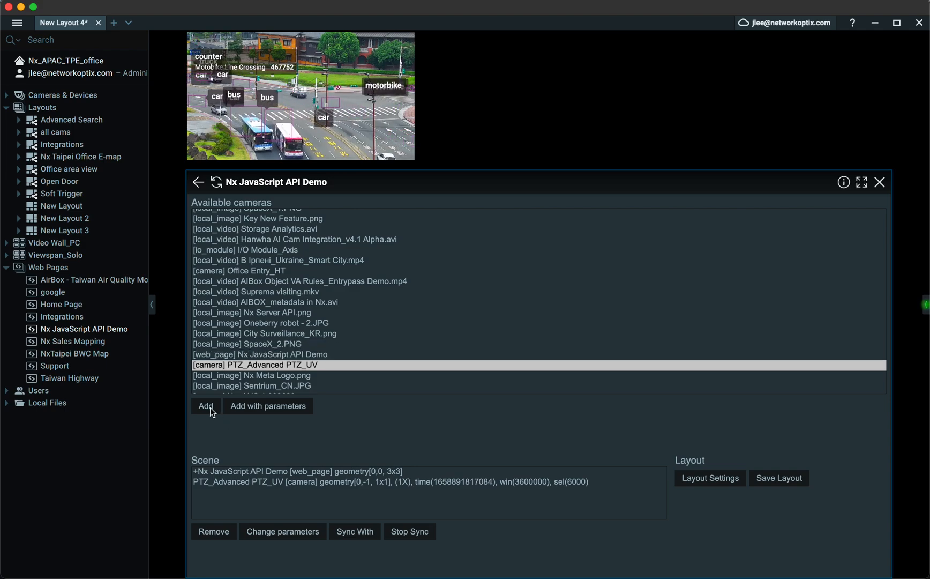
pyautogui.click(403, 43)
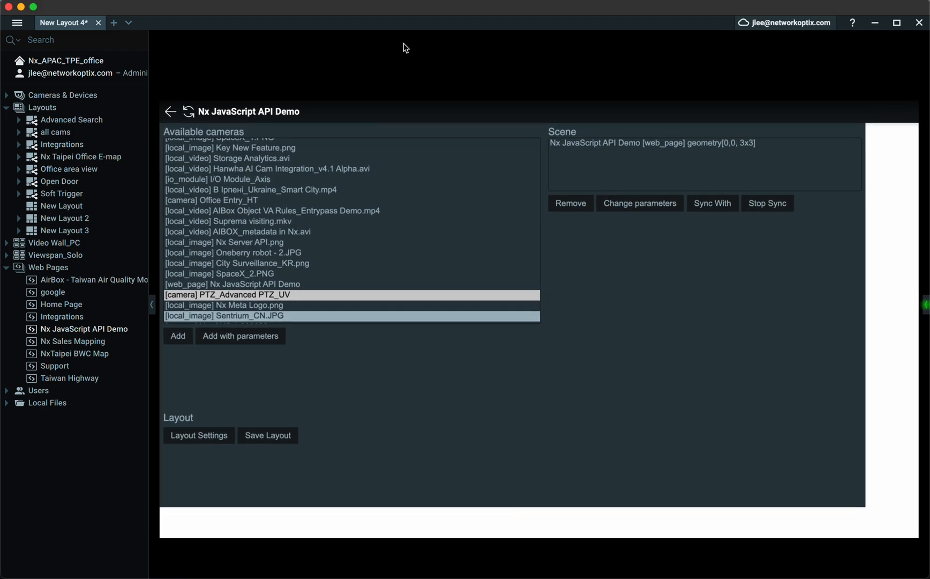
# Step: Add the PTZ_Advanced PTZ_UV camera with its time parameter set to 07/27/2022, 9:16 AM, and remove it from the layout again
pyautogui.click(242, 317)
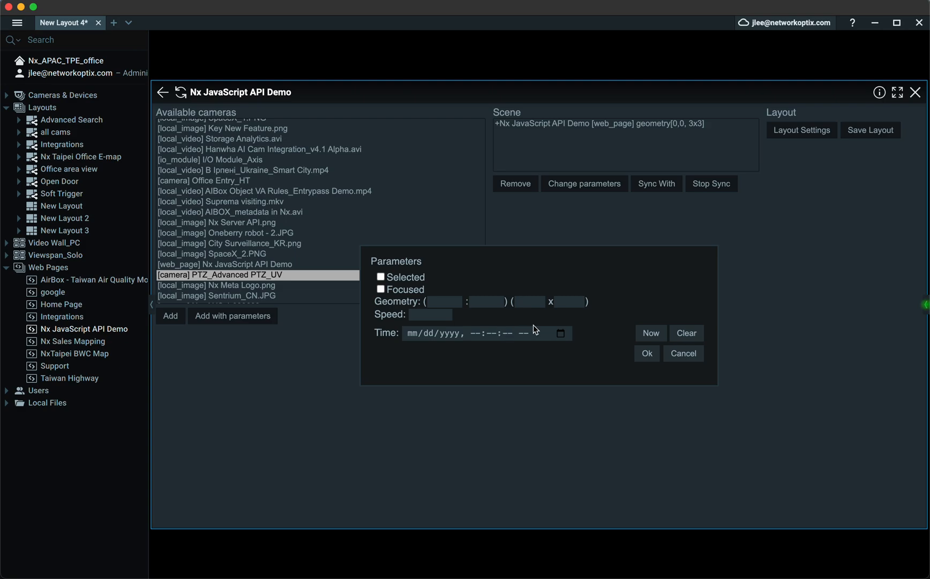
pyautogui.click(561, 334)
pyautogui.click(468, 465)
pyautogui.click(554, 406)
pyautogui.click(589, 407)
pyautogui.click(649, 384)
pyautogui.click(694, 383)
pyautogui.click(647, 355)
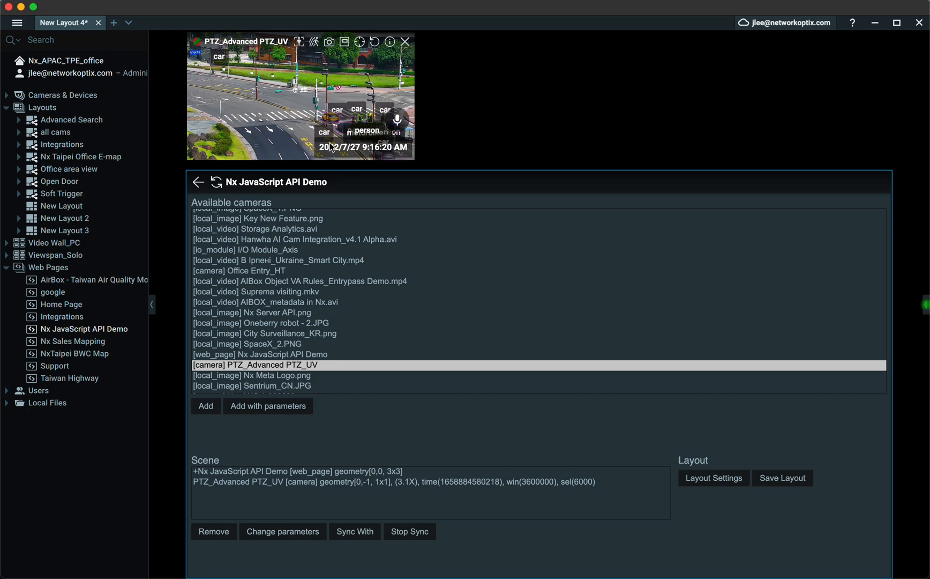
pyautogui.click(450, 474)
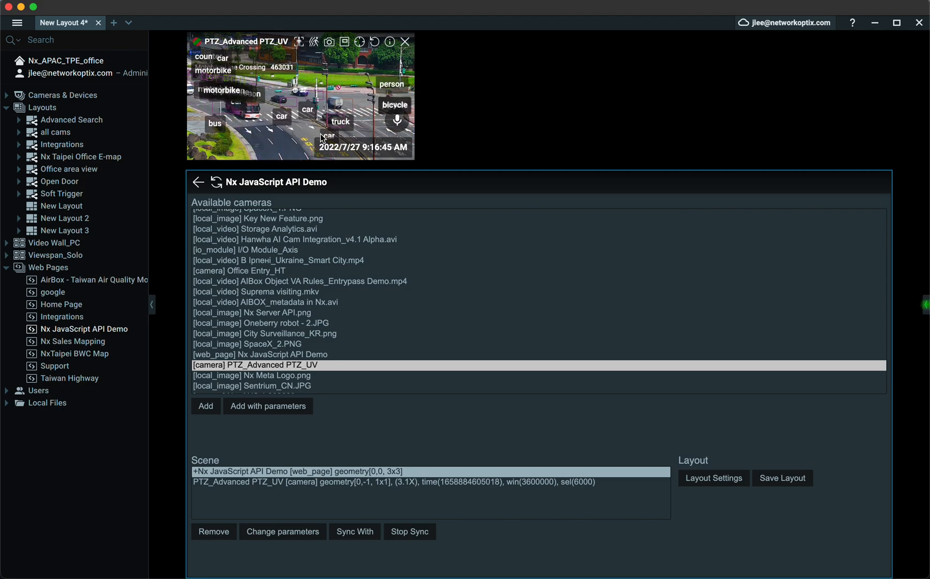
pyautogui.click(406, 43)
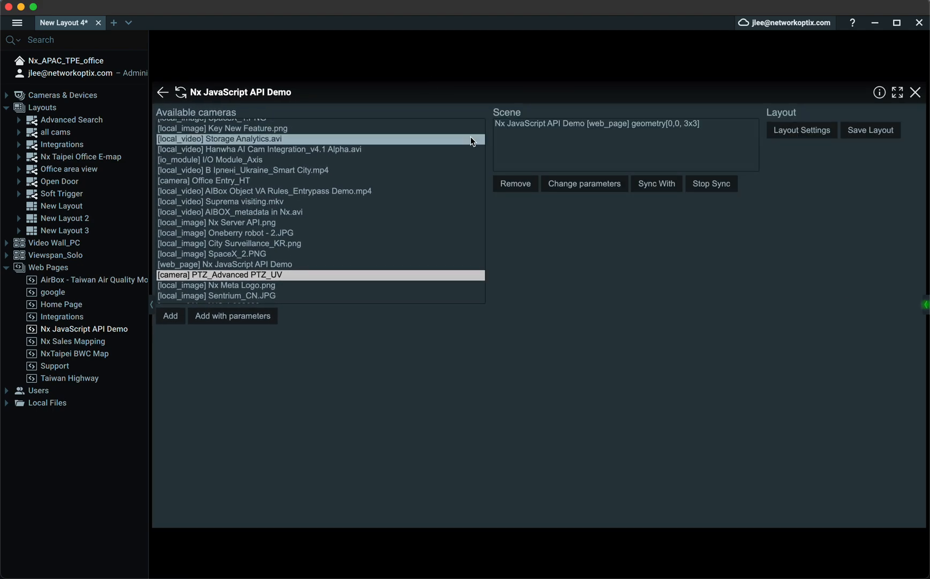
# Step: Add the PTZ_Advanced PTZ_UV camera to the scene with geometry position 4:4 and size 1x1
pyautogui.click(261, 316)
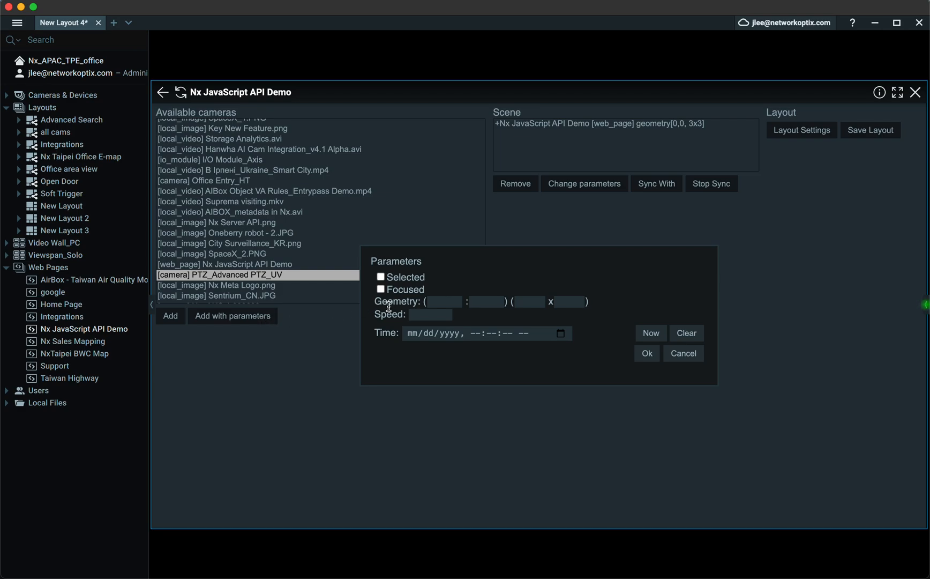
pyautogui.click(443, 302)
pyautogui.click(484, 303)
pyautogui.write('4')
pyautogui.click(517, 303)
pyautogui.write('1')
pyautogui.click(564, 299)
pyautogui.write('1')
pyautogui.click(644, 354)
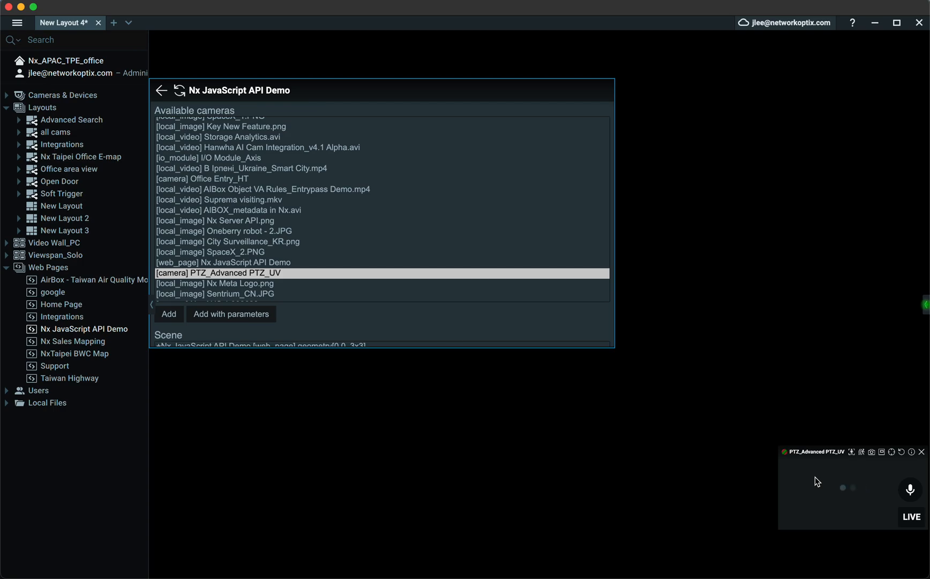
# Step: Enlarge the web page item to 4x4 cells, and place the camera item beneath it at position 0,4 with size 2x2
pyautogui.moveTo(614, 347); pyautogui.dragTo(719, 422)
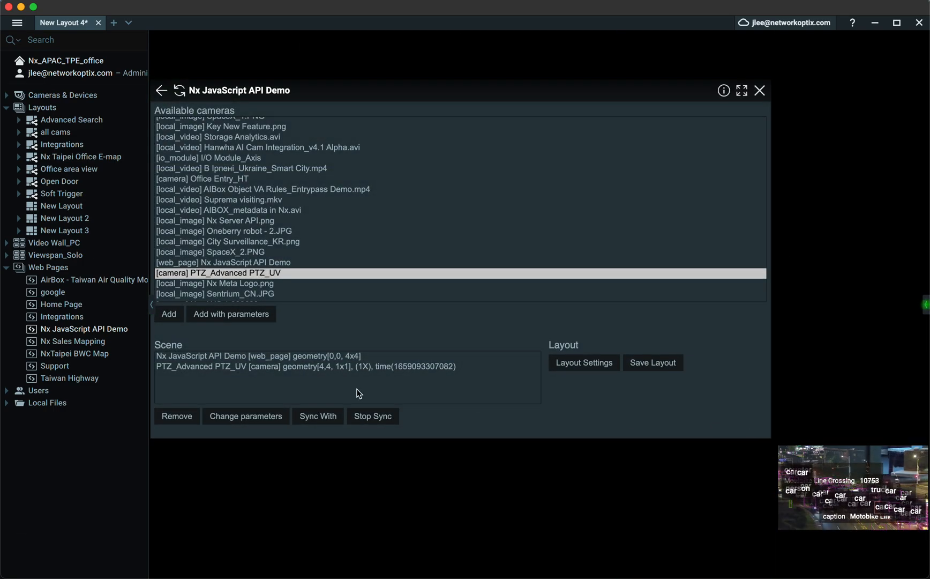
pyautogui.click(333, 367)
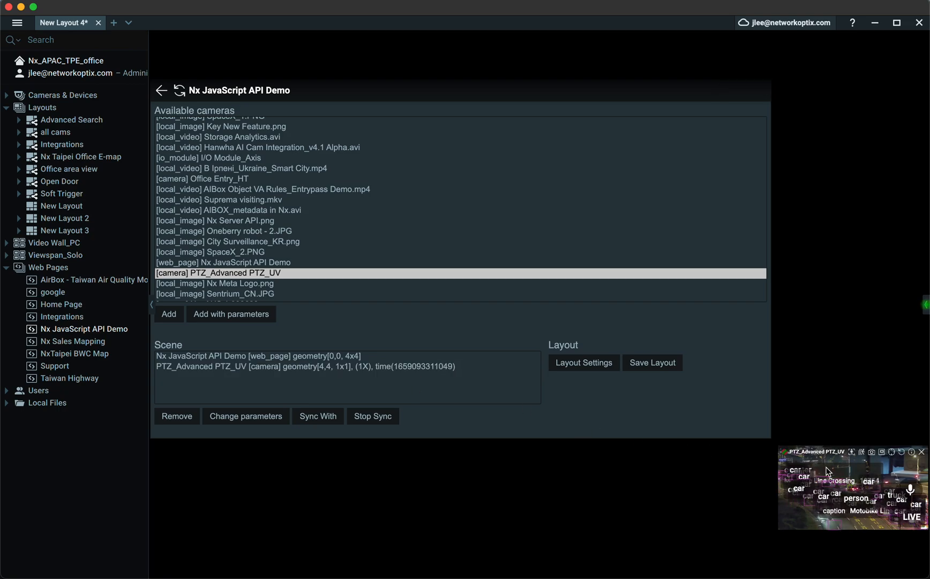
pyautogui.click(858, 481)
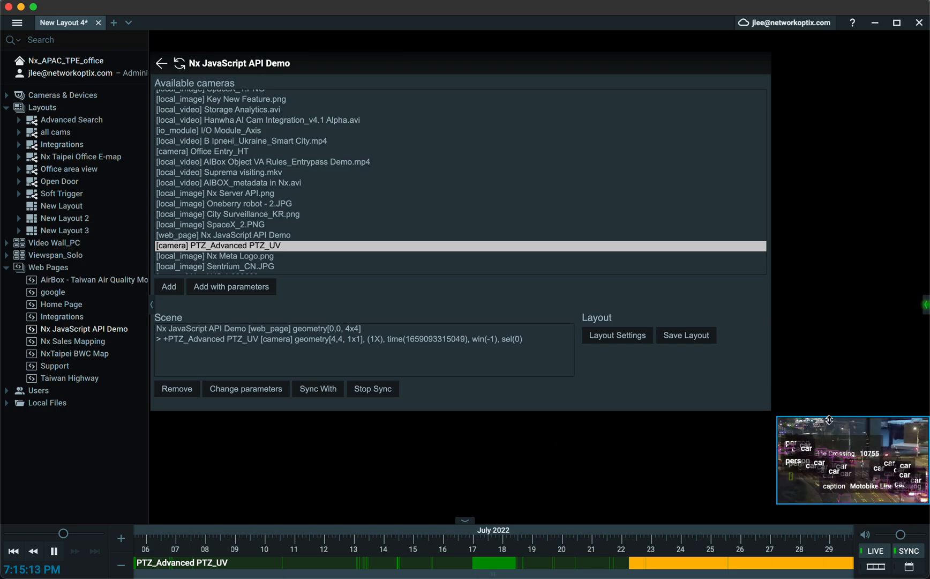
pyautogui.moveTo(824, 430); pyautogui.dragTo(373, 439)
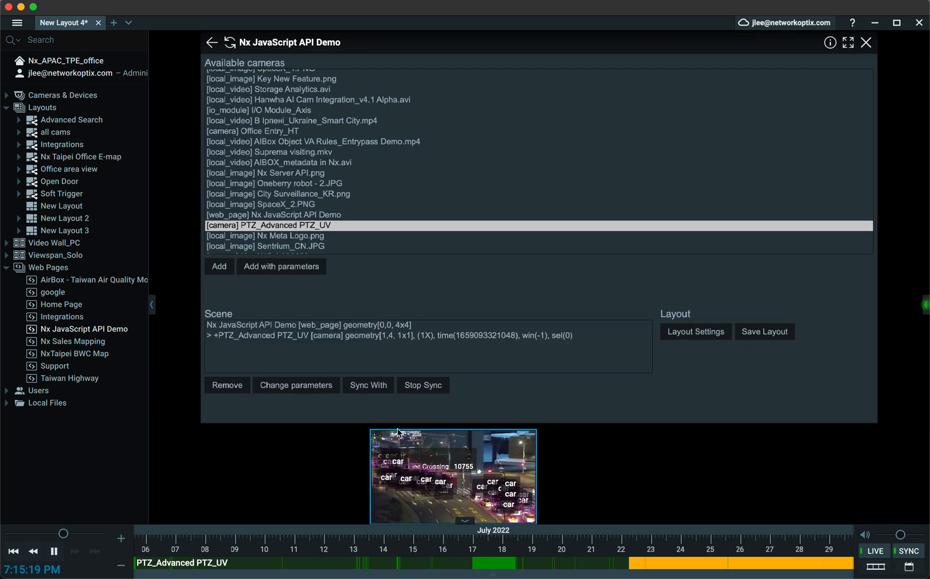
pyautogui.moveTo(372, 475); pyautogui.dragTo(329, 531)
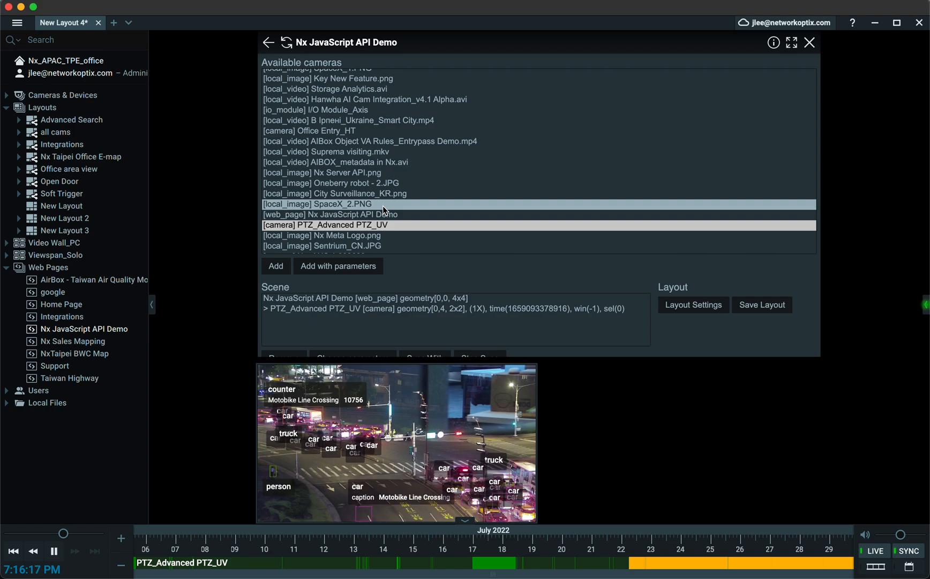
# Step: Select the Nx JavaScript API Demo web page among the available resources, and move the camera item to layout position 2,4
pyautogui.click(368, 214)
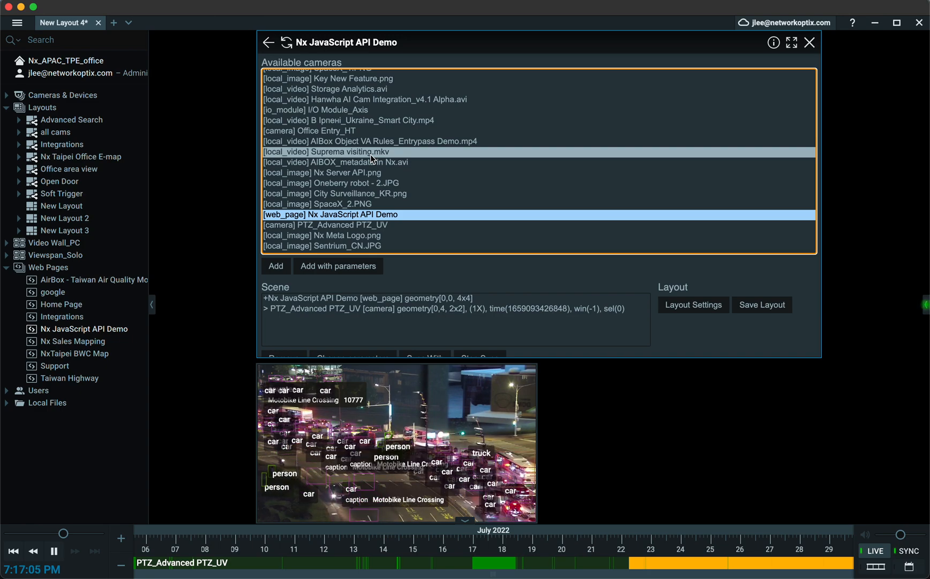
pyautogui.moveTo(407, 400)
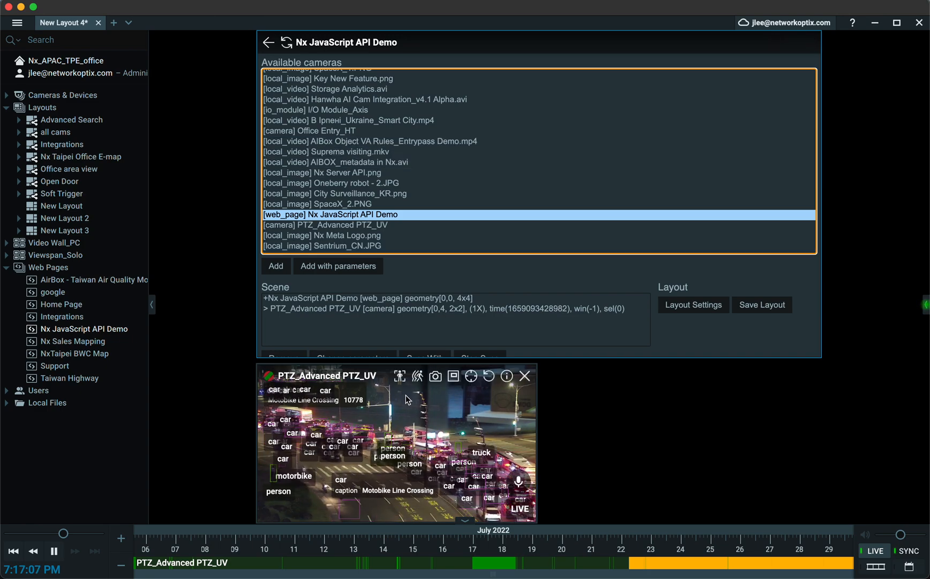
pyautogui.moveTo(408, 400); pyautogui.dragTo(686, 380)
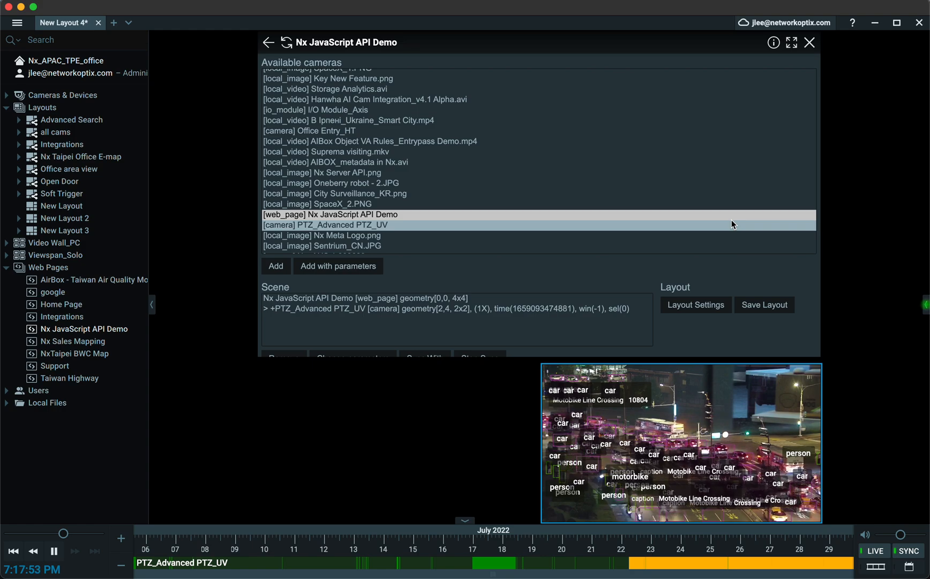
pyautogui.press('super+shift+5')
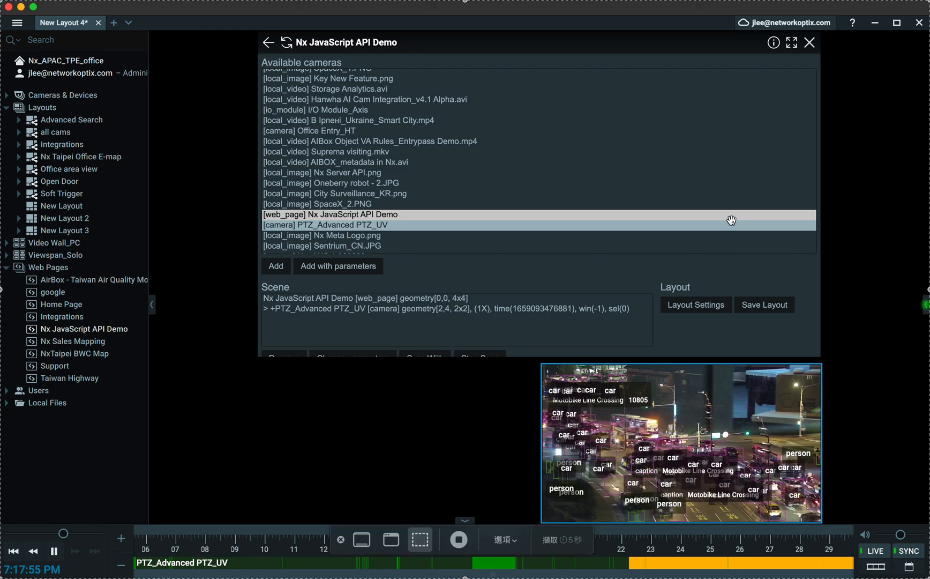